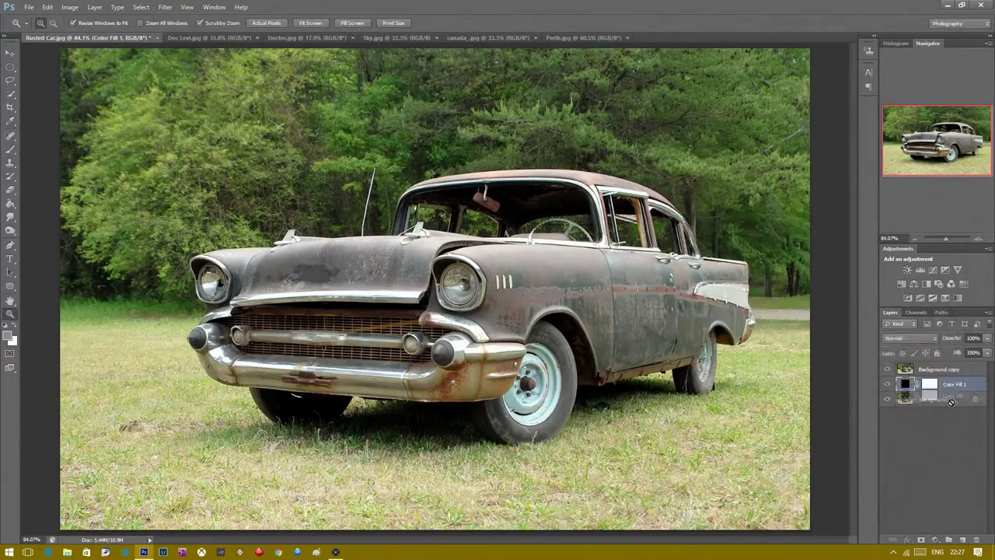
Cut the tree background out of the duplicated car layer with the Magnetic Lasso and deselect.
{"action": "left_click", "coordinate": [932, 313]}
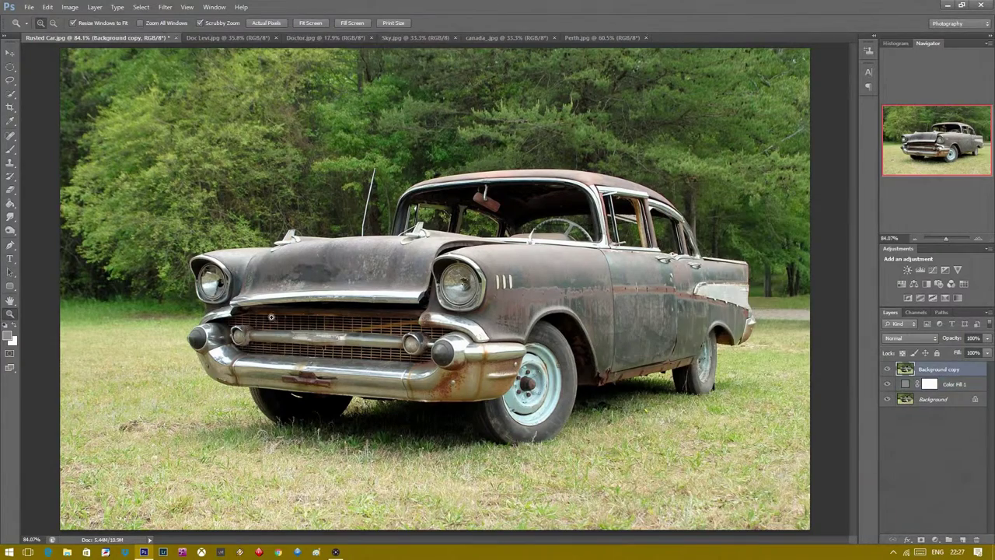
{"action": "right_click", "coordinate": [14, 84]}
{"action": "left_click", "coordinate": [65, 98]}
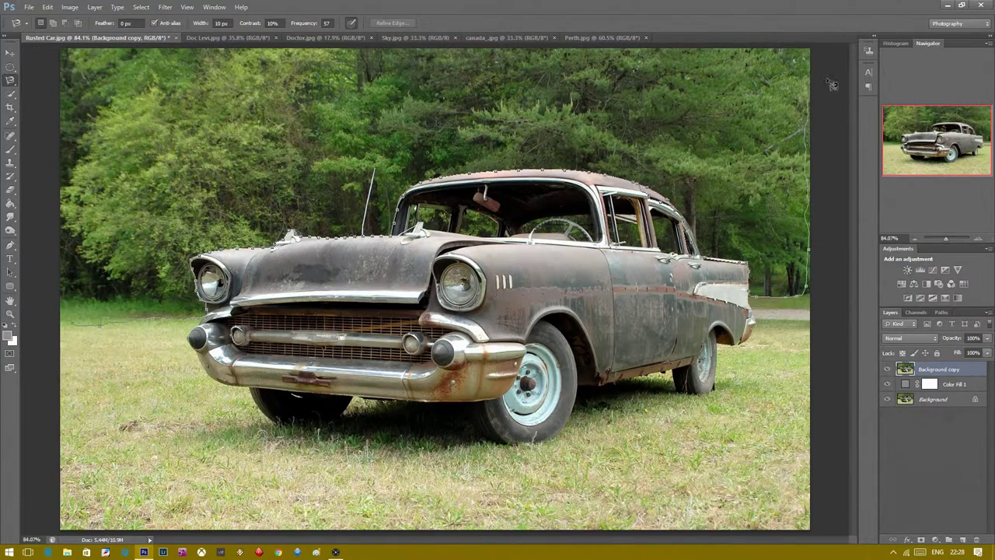
{"action": "double_click", "coordinate": [75, 231]}
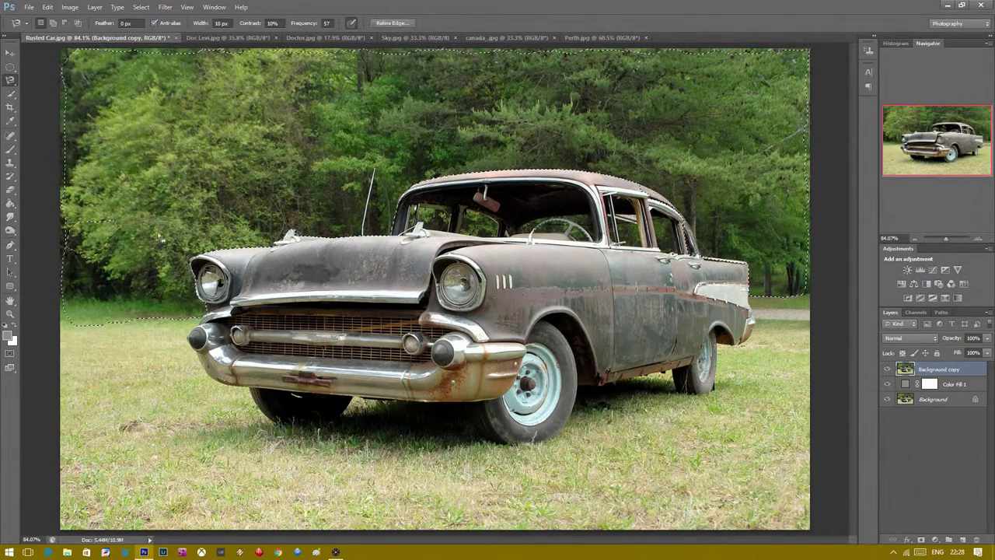
{"action": "key", "text": "Delete"}
{"action": "key", "text": "ctrl+d"}
{"action": "key", "text": "z"}
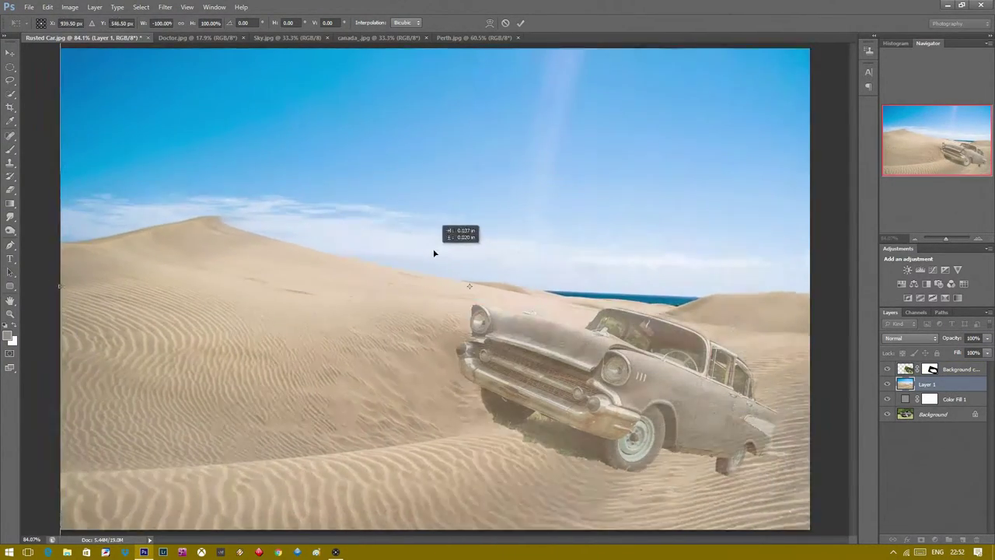
Enlarge the desert backdrop, move it lower behind the car, and commit it.
{"action": "mouse_move", "coordinate": [434, 252]}
{"action": "left_mouse_down"}
{"action": "mouse_move", "coordinate": [426, 515]}
{"action": "mouse_move", "coordinate": [422, 344]}
{"action": "left_mouse_up"}
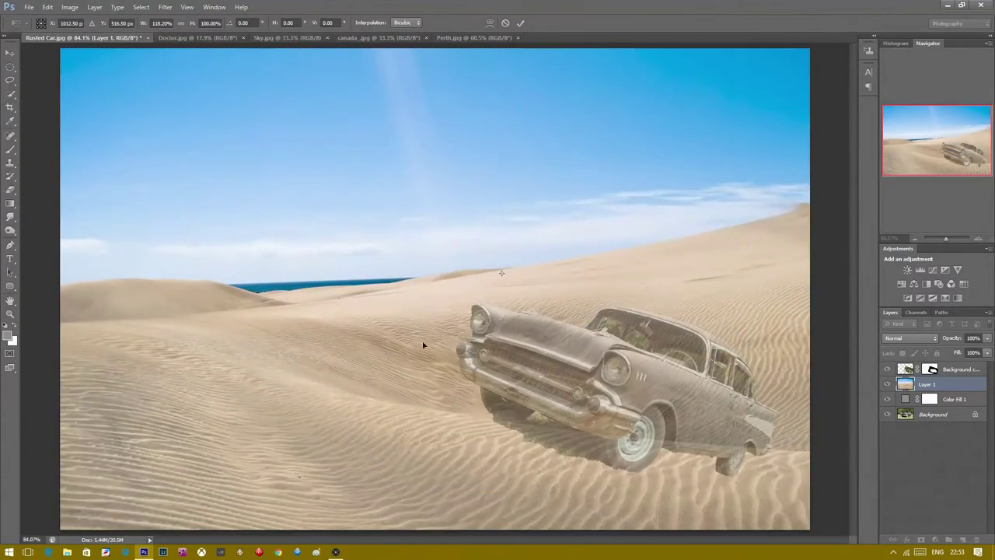
{"action": "left_click_drag", "start_coordinate": [525, 162], "coordinate": [529, 278]}
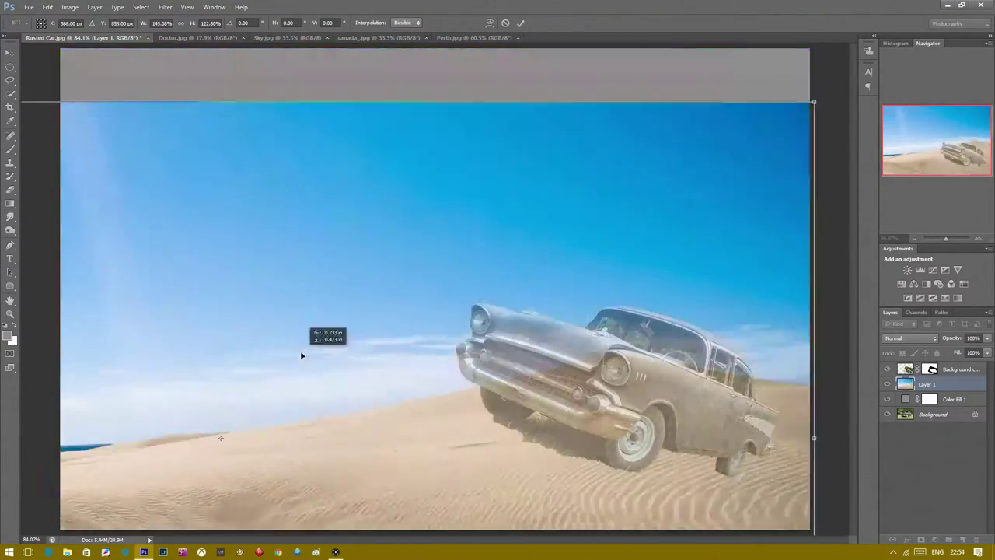
{"action": "key", "text": "v"}
{"action": "key", "text": "Escape"}
{"action": "key", "text": "ctrl+minus"}
{"action": "key", "text": "ctrl+minus"}
{"action": "key", "text": "Return"}
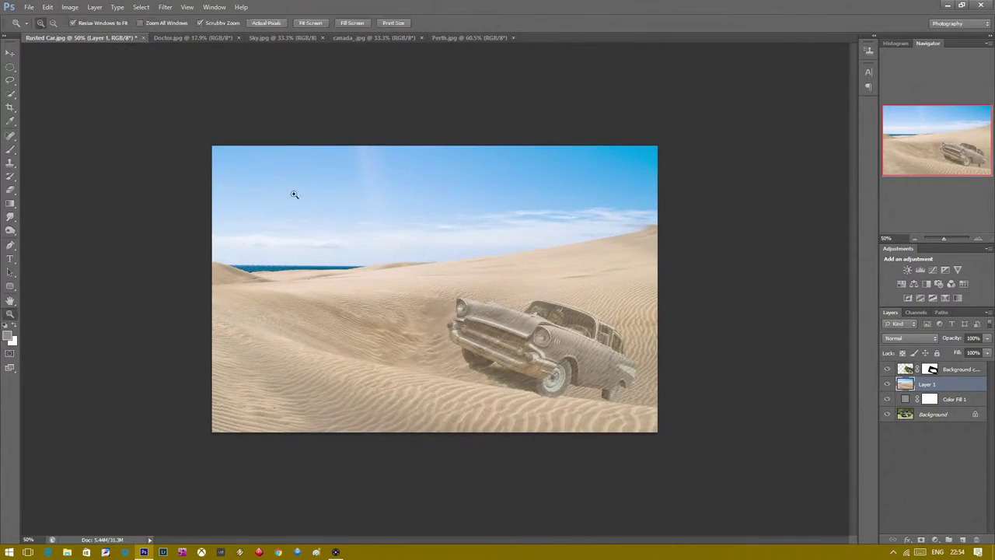
Shift the car left, rotate it to tilt into the dune, and flip it horizontally.
{"action": "left_click_drag", "start_coordinate": [557, 354], "coordinate": [487, 360]}
{"action": "key", "text": "ctrl+t"}
{"action": "left_click_drag", "start_coordinate": [622, 203], "coordinate": [708, 128]}
{"action": "right_click", "coordinate": [595, 271]}
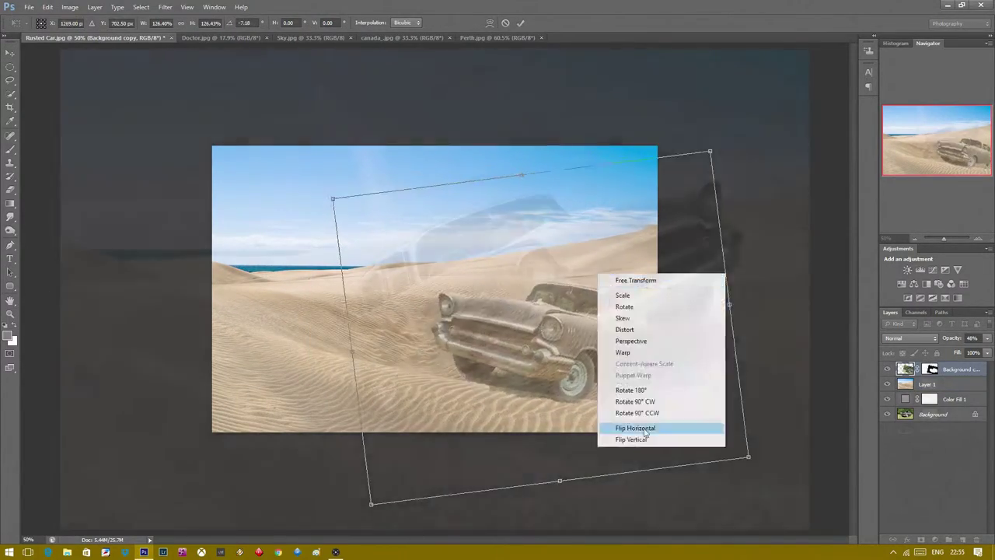
{"action": "left_click", "coordinate": [644, 424]}
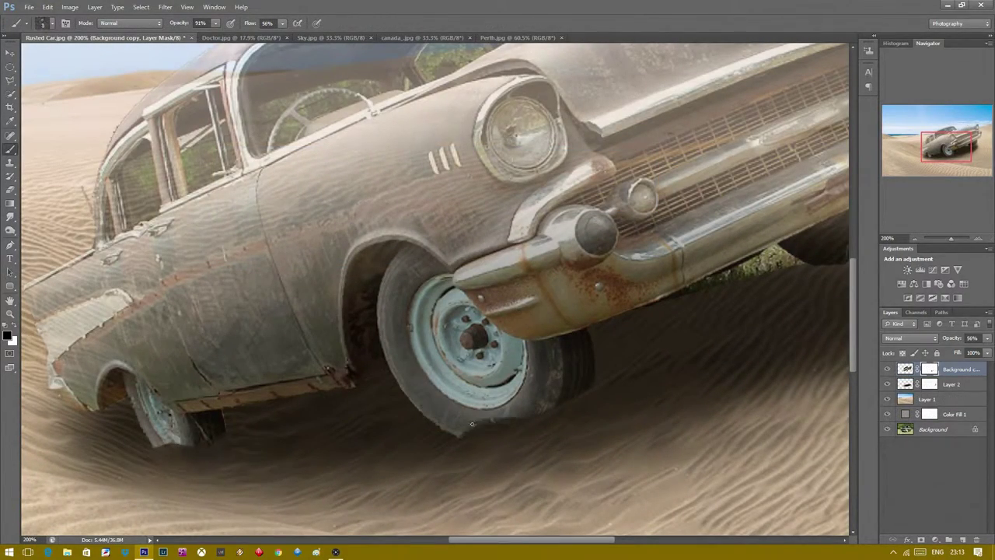
Paint out the foliage in the rear, side and front windows on the car's layer mask.
{"action": "left_click_drag", "start_coordinate": [765, 279], "coordinate": [544, 318]}
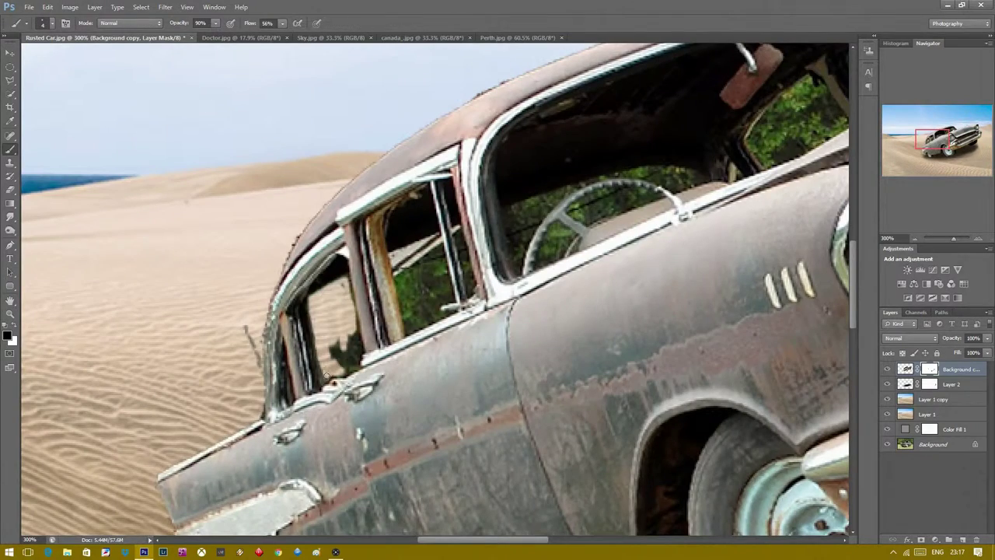
{"action": "mouse_move", "coordinate": [408, 260]}
{"action": "left_mouse_down"}
{"action": "mouse_move", "coordinate": [443, 326]}
{"action": "mouse_move", "coordinate": [438, 256]}
{"action": "mouse_move", "coordinate": [529, 214]}
{"action": "mouse_move", "coordinate": [519, 249]}
{"action": "mouse_move", "coordinate": [569, 193]}
{"action": "left_mouse_up"}
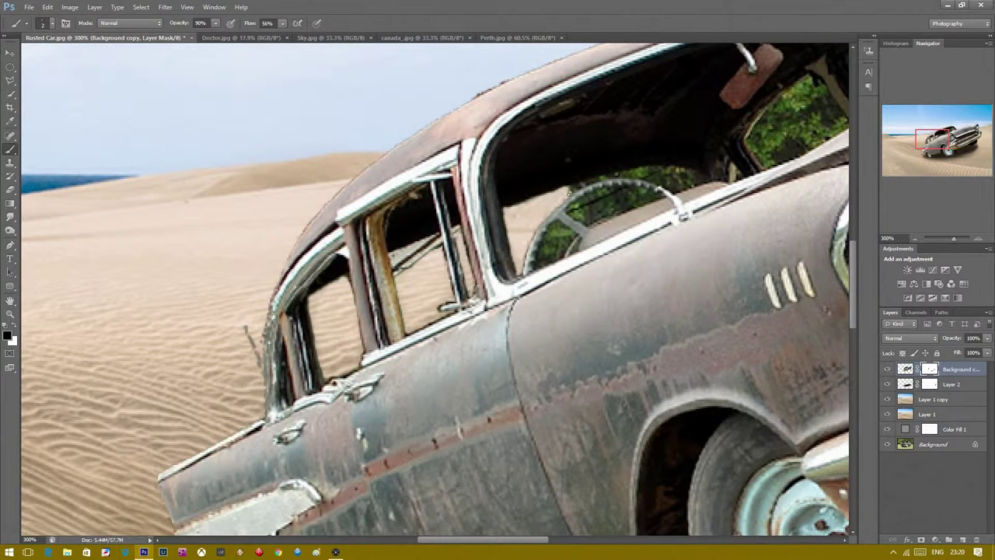
{"action": "mouse_move", "coordinate": [693, 173]}
{"action": "left_mouse_down"}
{"action": "mouse_move", "coordinate": [583, 218]}
{"action": "mouse_move", "coordinate": [599, 205]}
{"action": "mouse_move", "coordinate": [548, 260]}
{"action": "mouse_move", "coordinate": [132, 404]}
{"action": "left_mouse_up"}
{"action": "left_click_drag", "start_coordinate": [334, 311], "coordinate": [408, 233]}
{"action": "mouse_move", "coordinate": [381, 307]}
{"action": "left_mouse_down"}
{"action": "mouse_move", "coordinate": [432, 241]}
{"action": "mouse_move", "coordinate": [428, 249]}
{"action": "mouse_move", "coordinate": [513, 179]}
{"action": "mouse_move", "coordinate": [463, 234]}
{"action": "mouse_move", "coordinate": [499, 222]}
{"action": "left_mouse_up"}
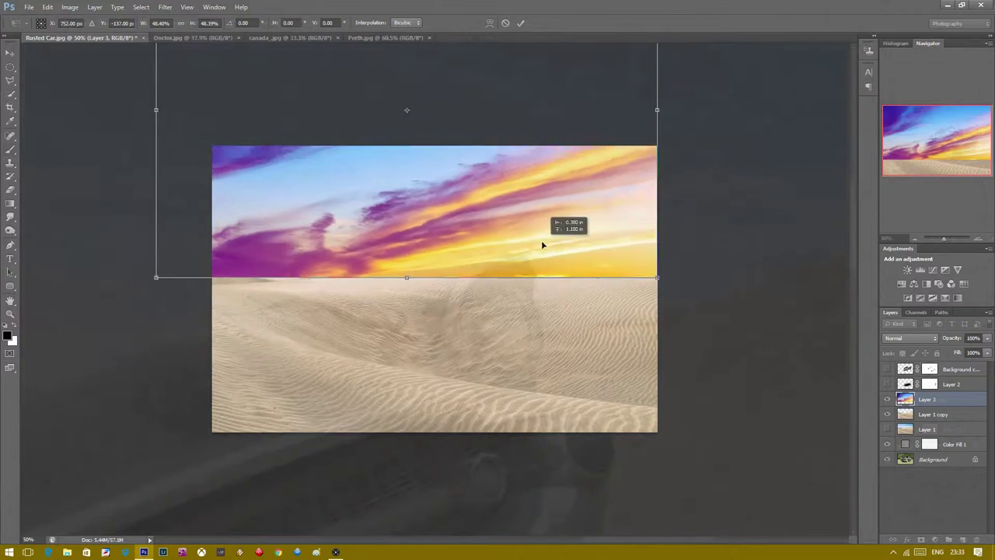
Scale the sunset sky Layer 3 to 47.75% and position it above the dunes.
{"action": "mouse_move", "coordinate": [541, 240]}
{"action": "left_mouse_down"}
{"action": "mouse_move", "coordinate": [419, 190]}
{"action": "mouse_move", "coordinate": [626, 185]}
{"action": "mouse_move", "coordinate": [626, 222]}
{"action": "left_mouse_up"}
Commit the sky, move it beneath Layer 1 copy, and mask it for horizon brushing.
{"action": "key", "text": "Return"}
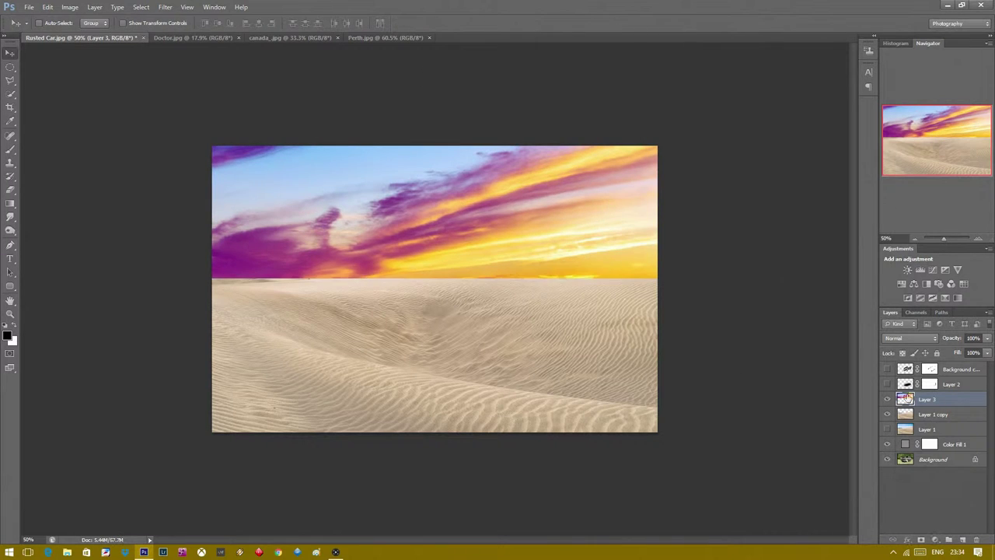
{"action": "key", "text": "ctrl+bracketleft"}
{"action": "left_click", "coordinate": [921, 538]}
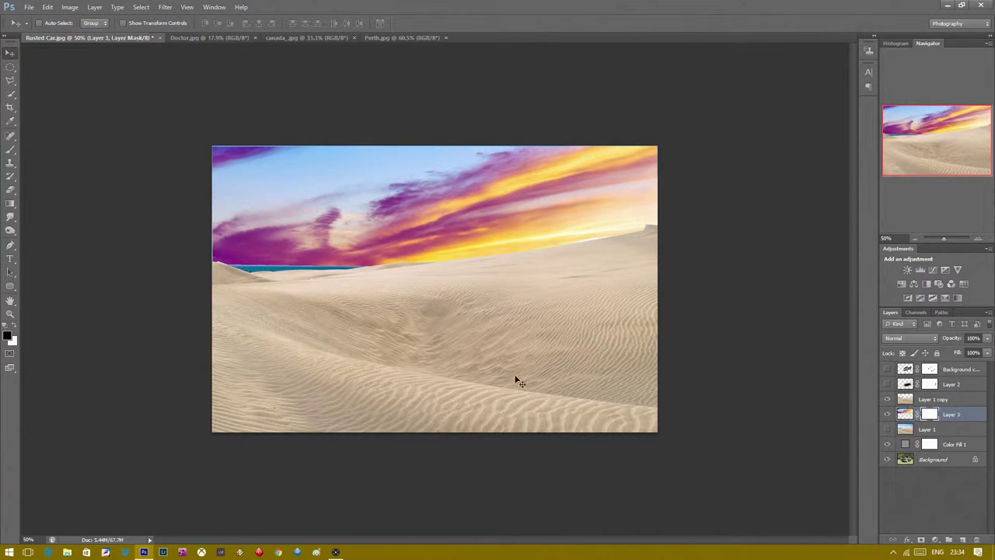
{"action": "key", "text": "b"}
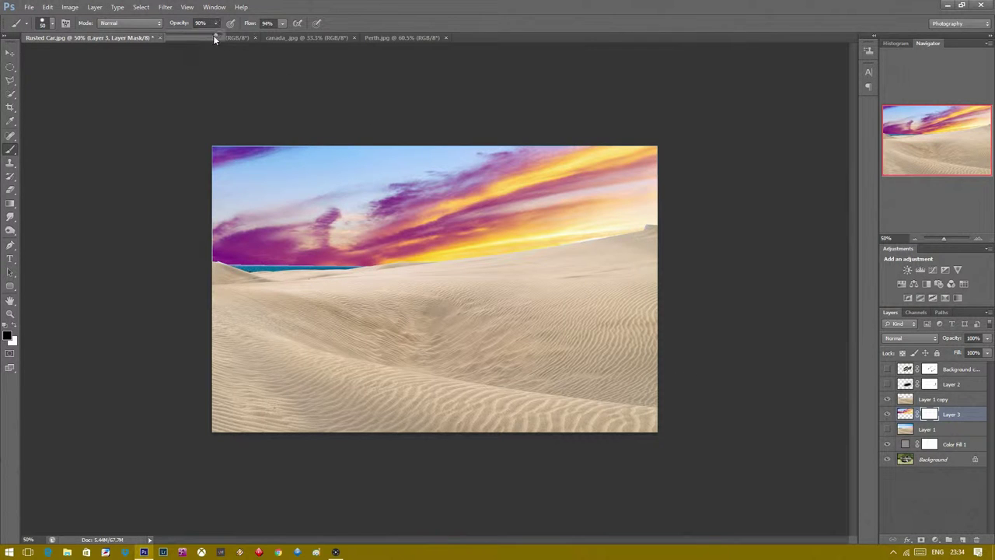
{"action": "key", "text": "ctrl+1"}
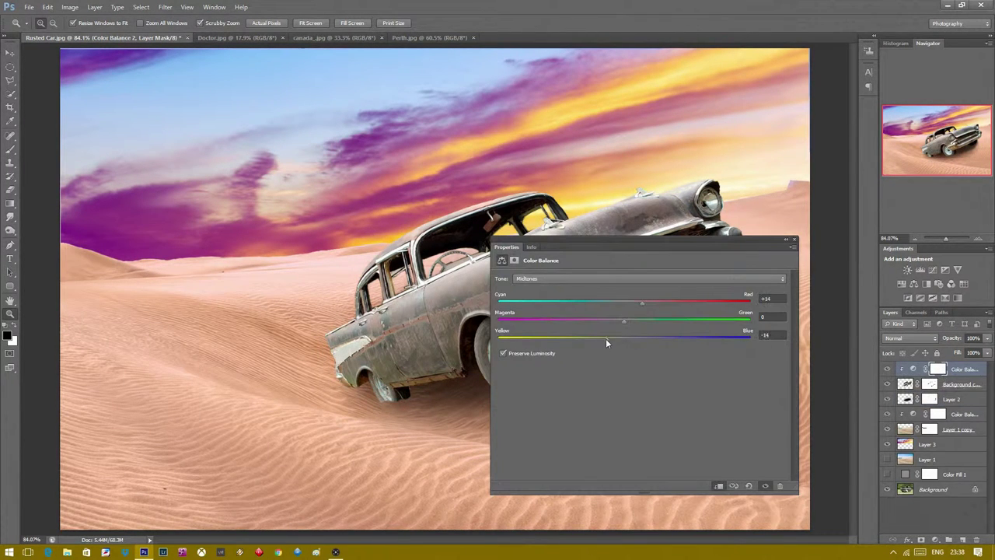
Warm the midtones with Color Balance at +14 red and −14 yellow.
{"action": "left_click_drag", "start_coordinate": [621, 341], "coordinate": [614, 340]}
{"action": "left_click_drag", "start_coordinate": [640, 303], "coordinate": [650, 303]}
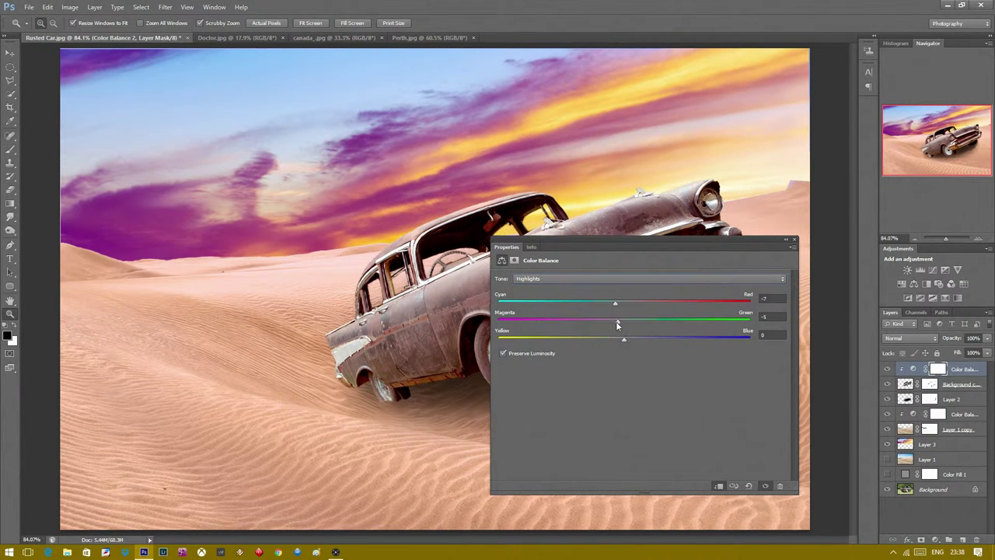
{"action": "left_click", "coordinate": [785, 242]}
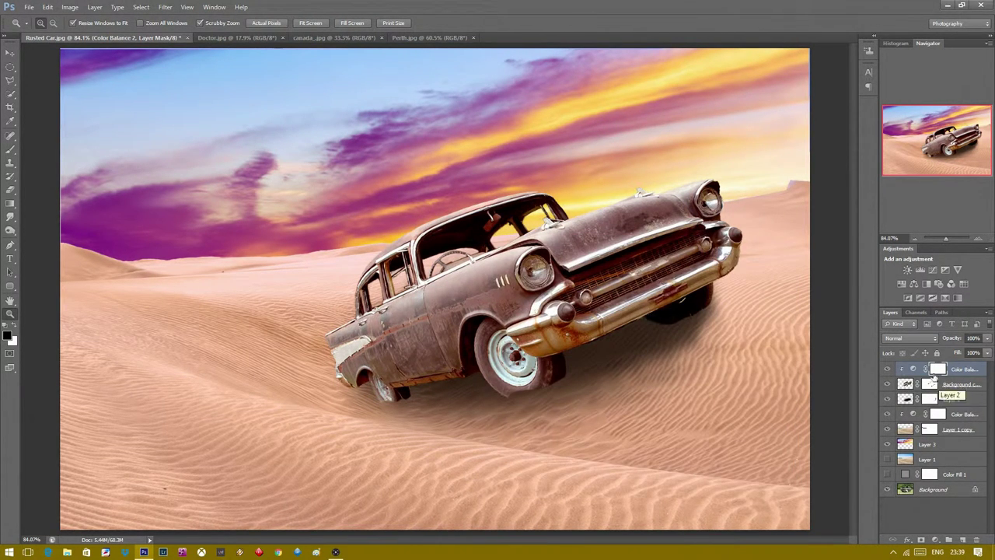
Touch up the car's mask around the hood, then switch to the canada_.jpg image.
{"action": "key", "text": "alt+bracketleft"}
{"action": "left_click_drag", "start_coordinate": [603, 188], "coordinate": [663, 153]}
{"action": "key", "text": "b"}
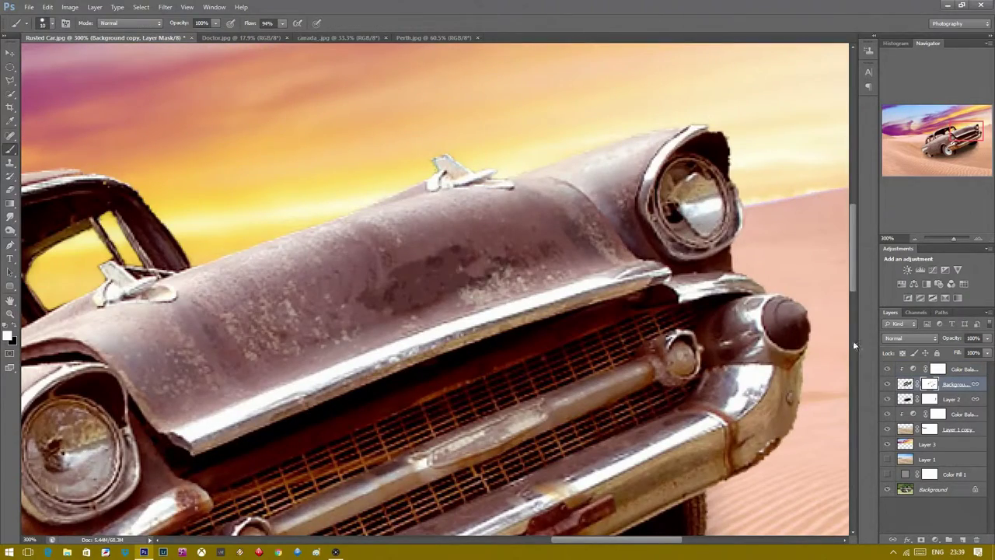
{"action": "key", "text": "z"}
{"action": "key", "text": "ctrl+0"}
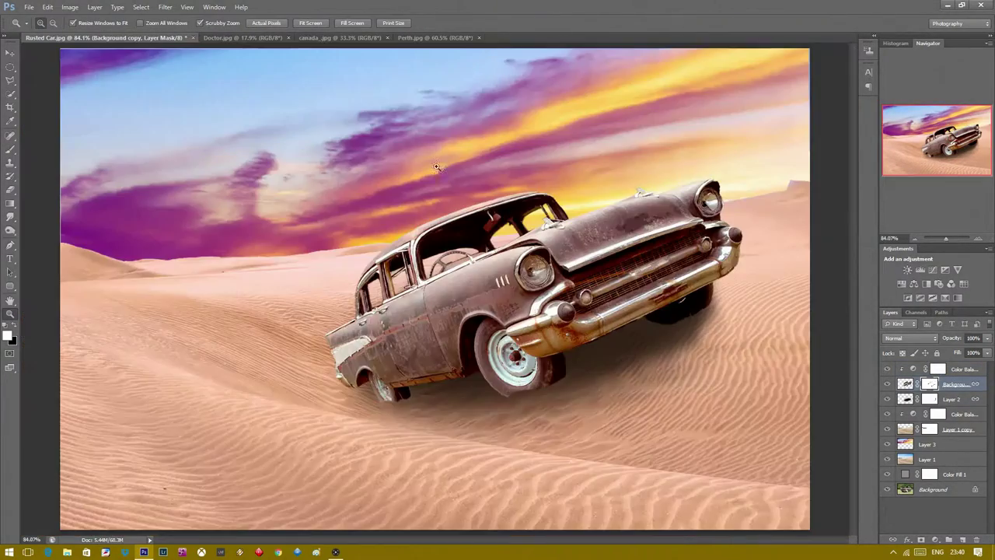
{"action": "left_click", "coordinate": [313, 38]}
{"action": "key", "text": "m"}
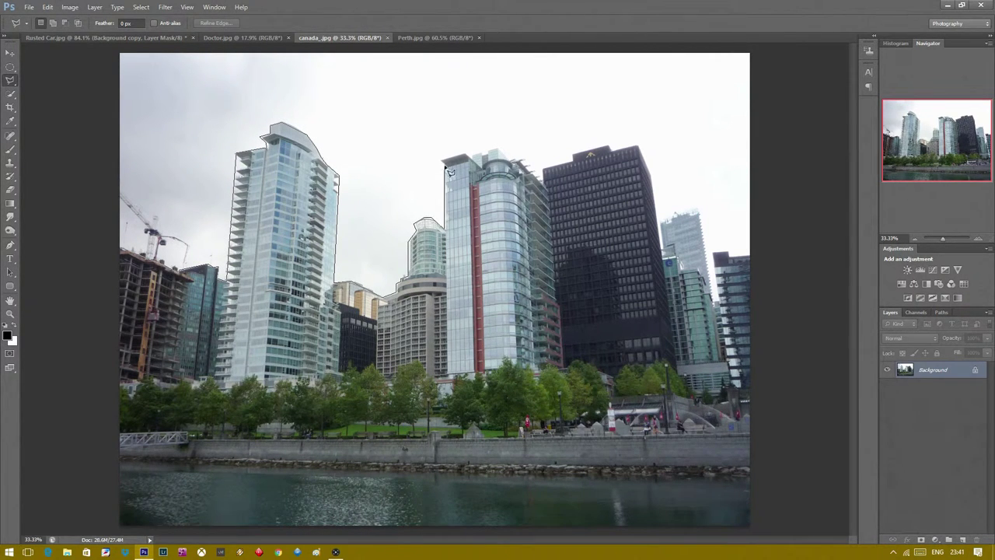
Trace a polygonal outline around the city towers and close it into a selection.
{"action": "left_click", "coordinate": [759, 248]}
{"action": "left_click", "coordinate": [759, 50]}
{"action": "left_click", "coordinate": [113, 49]}
{"action": "left_click", "coordinate": [118, 250]}
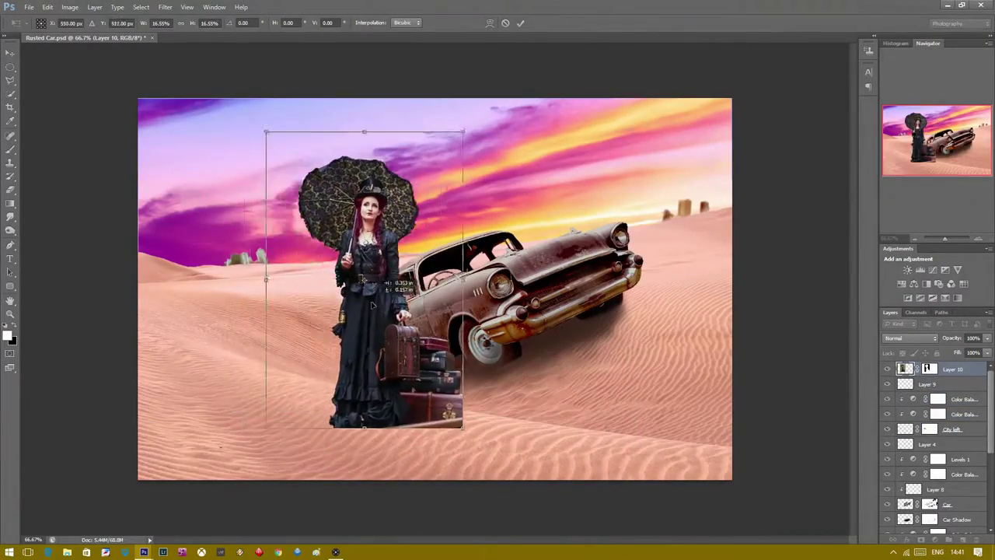
Scale the woman down beside the car and fade her skirt hem into the sand.
{"action": "left_click_drag", "start_coordinate": [380, 299], "coordinate": [376, 277]}
{"action": "key", "text": "Return"}
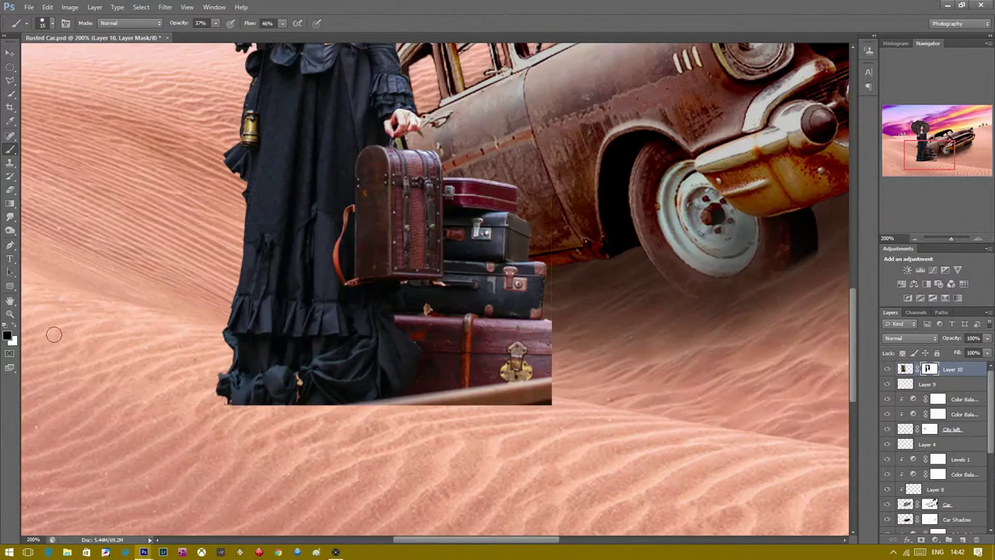
{"action": "left_click_drag", "start_coordinate": [537, 401], "coordinate": [303, 406]}
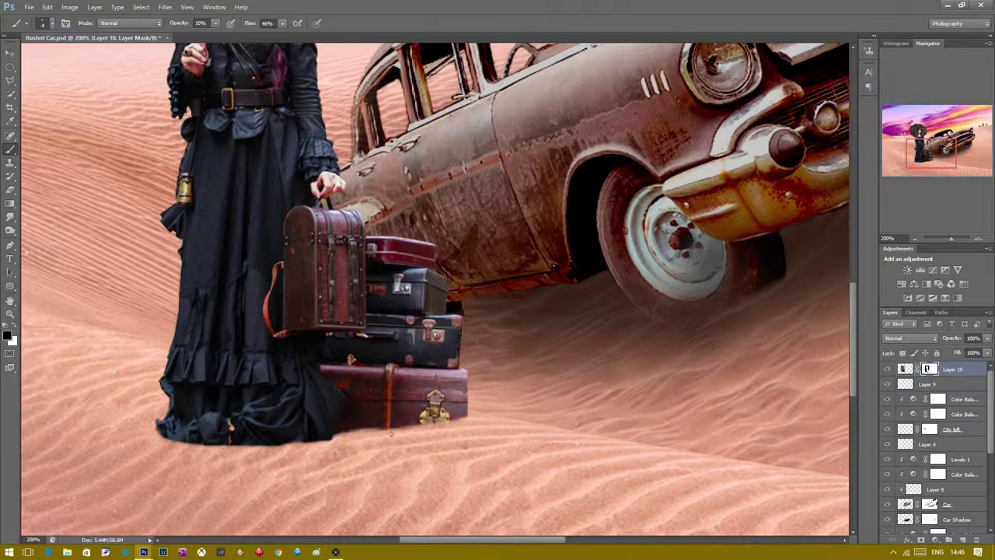
{"action": "key", "text": "ctrl+plus"}
Choose a reddish paint colour and add a new empty layer above the woman.
{"action": "left_click", "coordinate": [8, 334]}
{"action": "key", "text": "Return"}
{"action": "key", "text": "ctrl+shift+alt+n"}
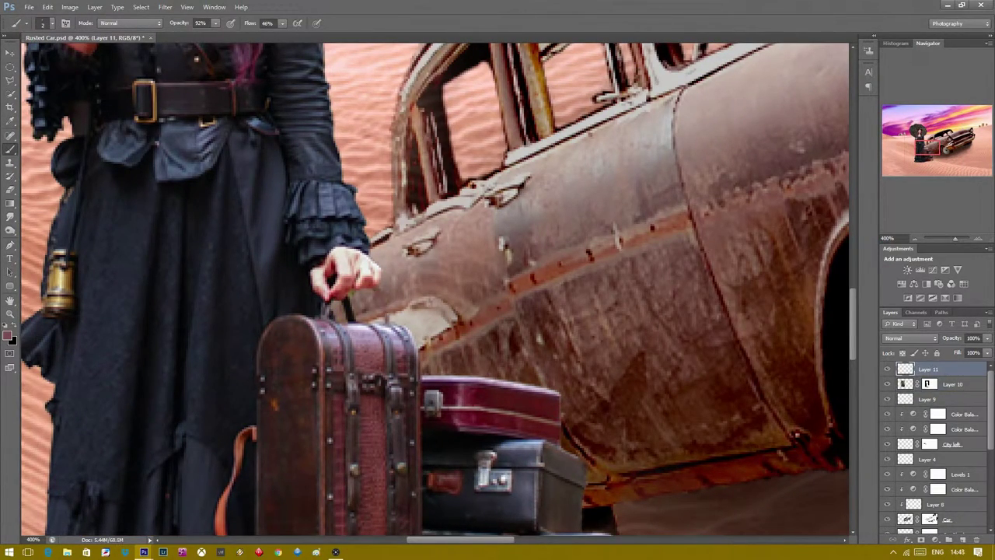
Pick dark brown paint and lower brush opacity to 13% and flow to 19%.
{"action": "left_click", "coordinate": [7, 335]}
{"action": "left_click", "coordinate": [378, 300]}
{"action": "key", "text": "Return"}
{"action": "key", "text": "3"}
{"action": "key", "text": "1"}
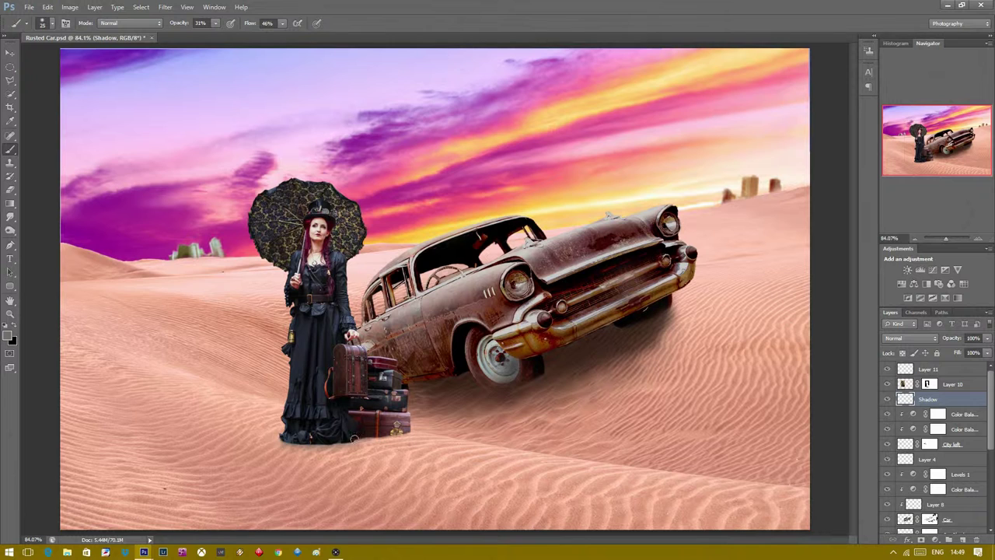
{"action": "key", "text": "1"}
{"action": "key", "text": "3"}
{"action": "key", "text": "shift+1"}
{"action": "key", "text": "shift+9"}
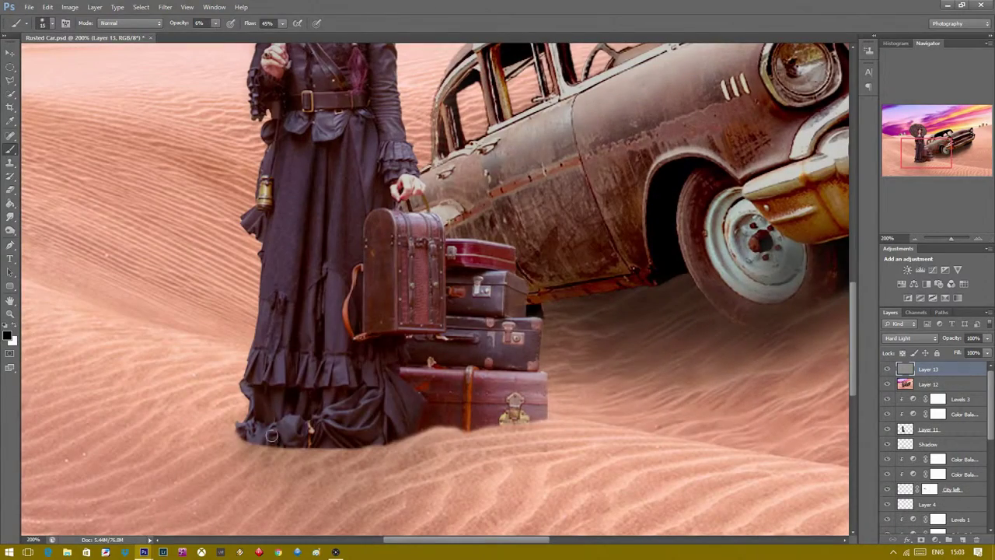
Pan around the woman, car bumper and roof while switching among Burn, Brush and Dodge.
{"action": "key", "text": "o"}
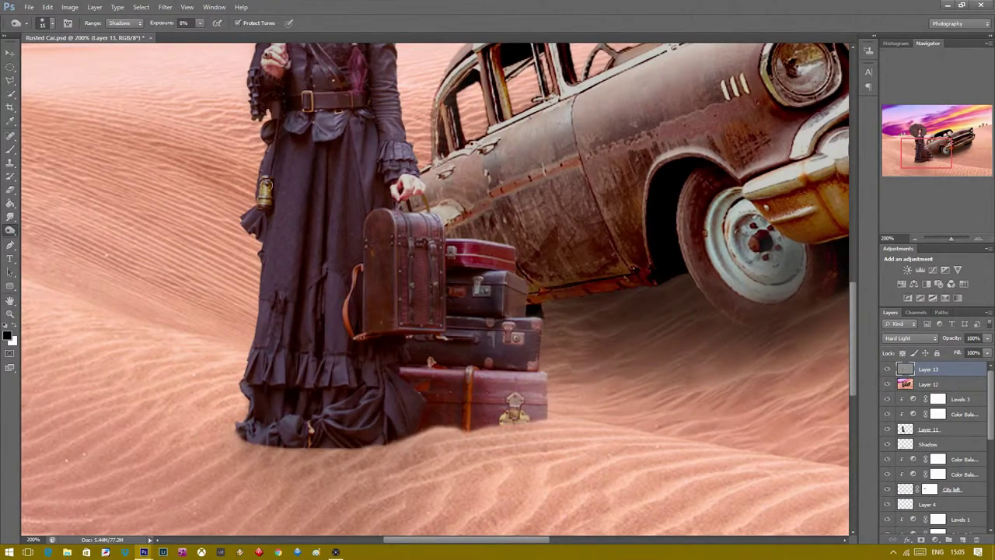
{"action": "left_click_drag", "start_coordinate": [338, 133], "coordinate": [331, 350]}
{"action": "left_click_drag", "start_coordinate": [585, 503], "coordinate": [355, 278]}
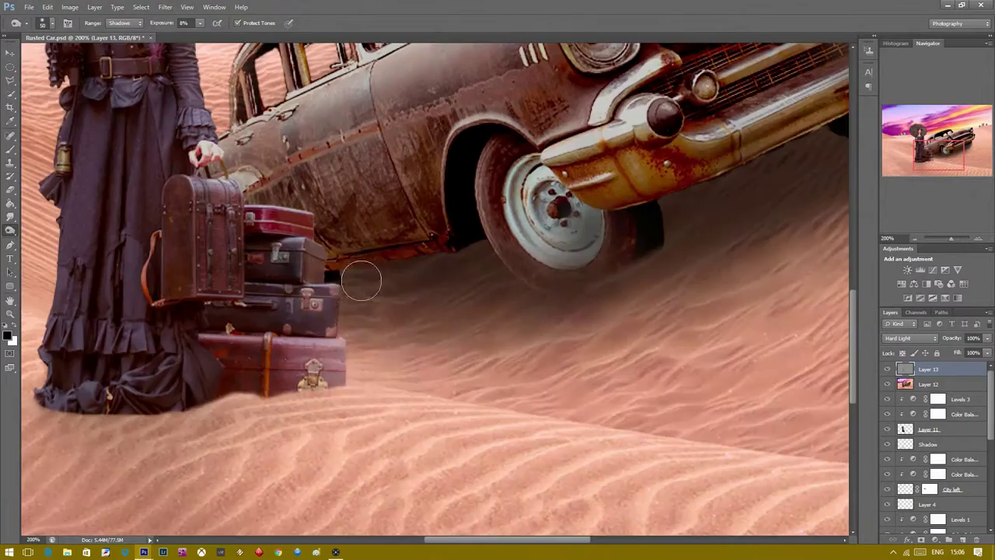
{"action": "left_click_drag", "start_coordinate": [608, 286], "coordinate": [409, 309]}
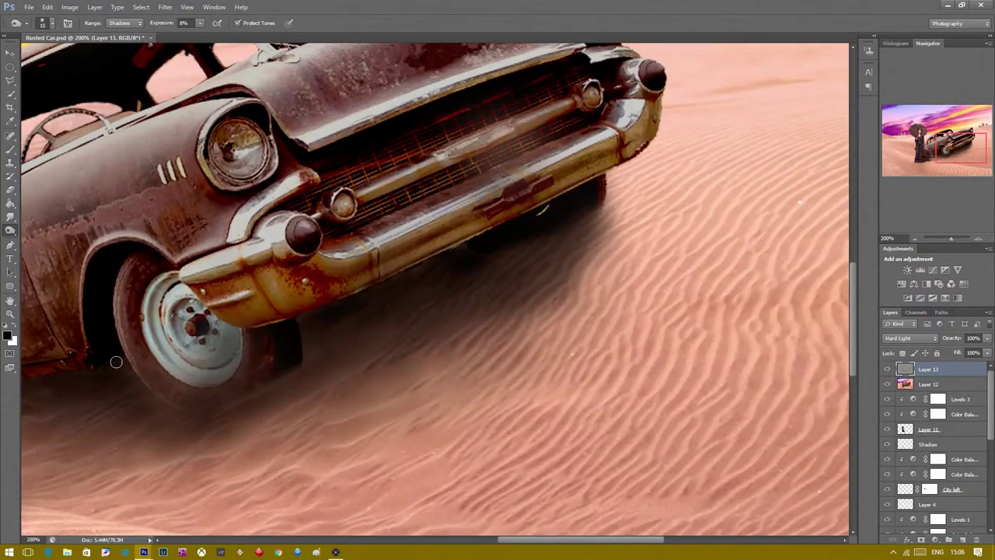
{"action": "left_click_drag", "start_coordinate": [116, 360], "coordinate": [348, 543]}
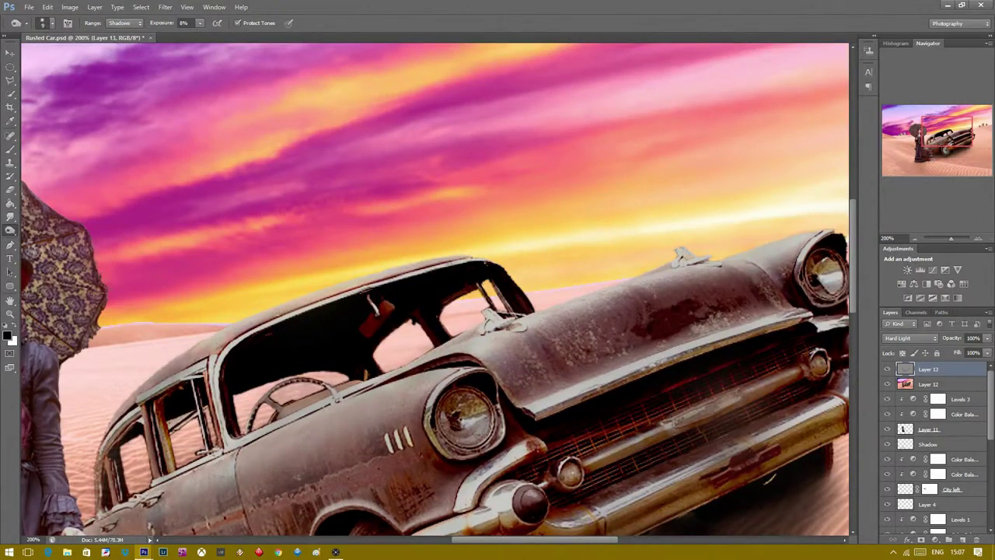
{"action": "key", "text": "b"}
{"action": "left_click_drag", "start_coordinate": [462, 166], "coordinate": [404, 198]}
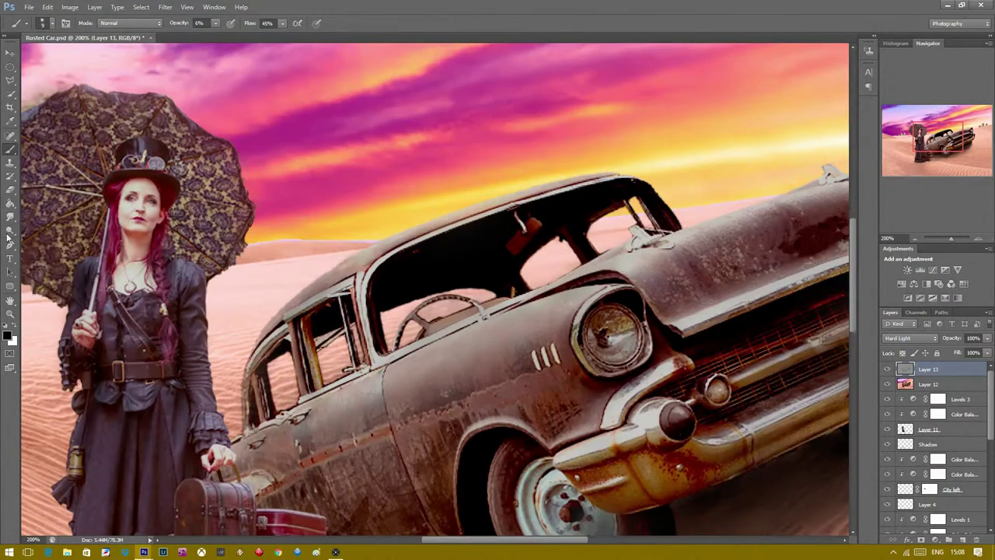
{"action": "key", "text": "o"}
{"action": "scroll", "coordinate": [661, 307], "scroll_direction": "up", "scroll_amount": 3}
{"action": "scroll", "coordinate": [661, 307], "scroll_direction": "right", "scroll_amount": 4}
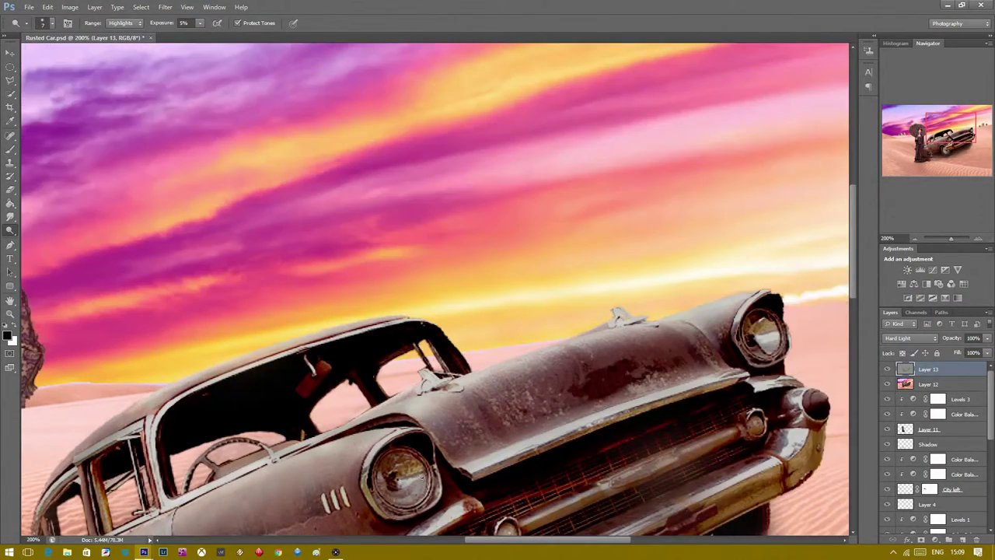
{"action": "scroll", "coordinate": [660, 307], "scroll_direction": "down", "scroll_amount": 3}
{"action": "scroll", "coordinate": [661, 307], "scroll_direction": "left", "scroll_amount": 5}
Set Dodge exposure to 3% and burn the sand shadow under the car, brush sizes 25–100.
{"action": "left_click_drag", "start_coordinate": [201, 24], "coordinate": [197, 35]}
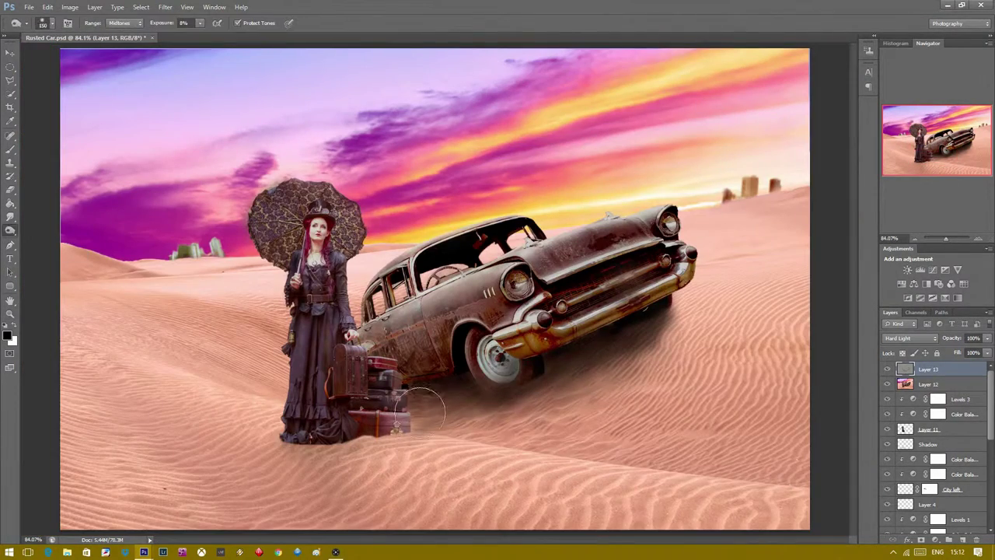
{"action": "left_click_drag", "start_coordinate": [419, 411], "coordinate": [505, 389]}
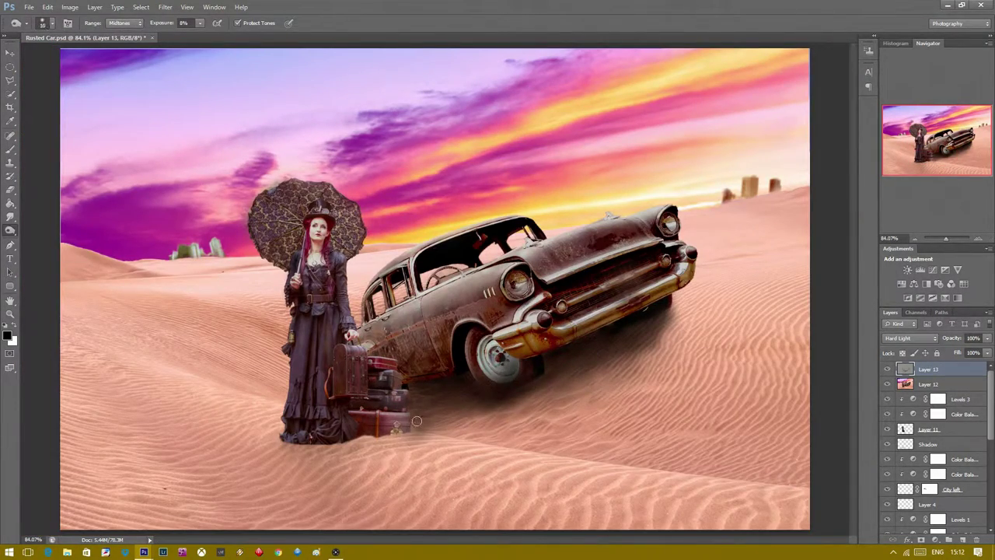
{"action": "key", "text": "["}
{"action": "key", "text": "["}
{"action": "key", "text": "["}
{"action": "mouse_move", "coordinate": [413, 395]}
{"action": "left_mouse_down"}
{"action": "mouse_move", "coordinate": [443, 419]}
{"action": "mouse_move", "coordinate": [497, 342]}
{"action": "mouse_move", "coordinate": [563, 289]}
{"action": "left_mouse_up"}
{"action": "key", "text": "]"}
{"action": "key", "text": "]"}
{"action": "key", "text": "]"}
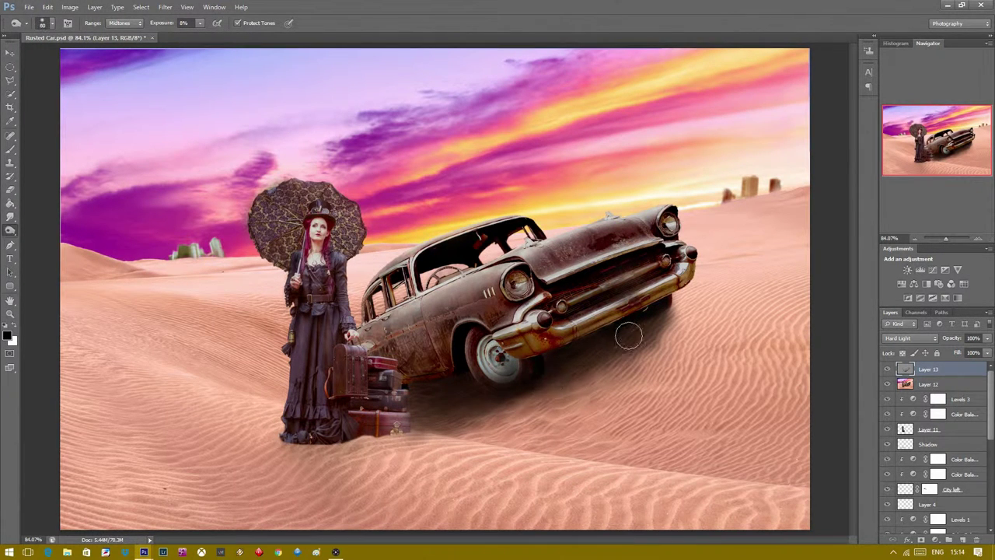
{"action": "key", "text": "["}
{"action": "key", "text": "["}
{"action": "key", "text": "["}
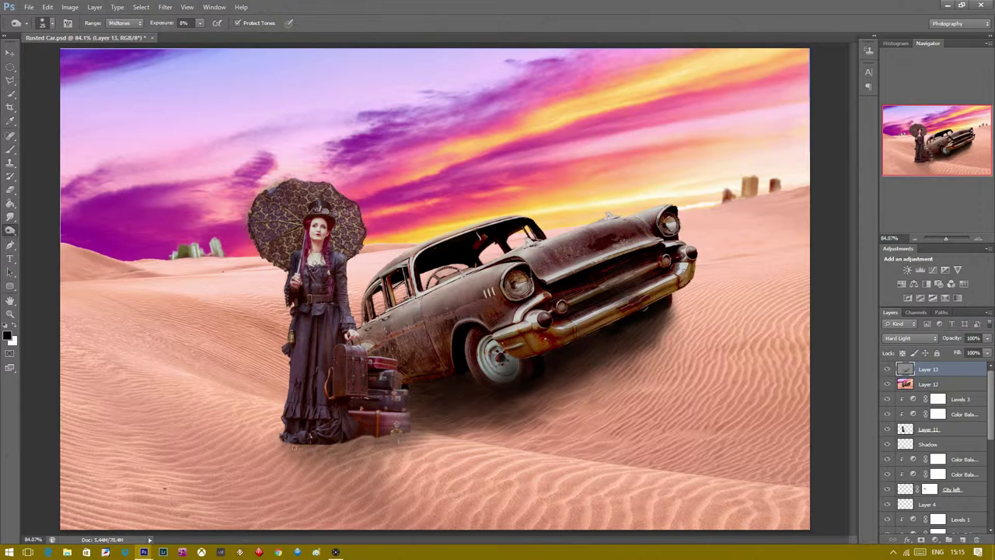
Darken the shadow under the skirt and suitcases, then apply an Analog Efex Pro 2 vintage film look.
{"action": "left_click_drag", "start_coordinate": [302, 444], "coordinate": [289, 459]}
{"action": "key", "text": "]"}
{"action": "key", "text": "]"}
{"action": "key", "text": "]"}
{"action": "left_click", "coordinate": [165, 7]}
{"action": "left_click", "coordinate": [87, 236]}
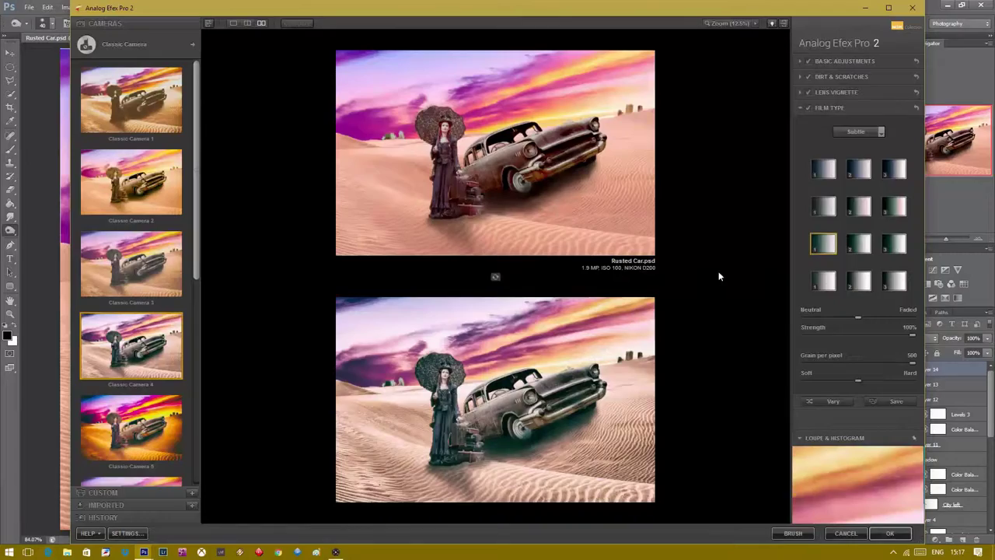
{"action": "left_click", "coordinate": [845, 61]}
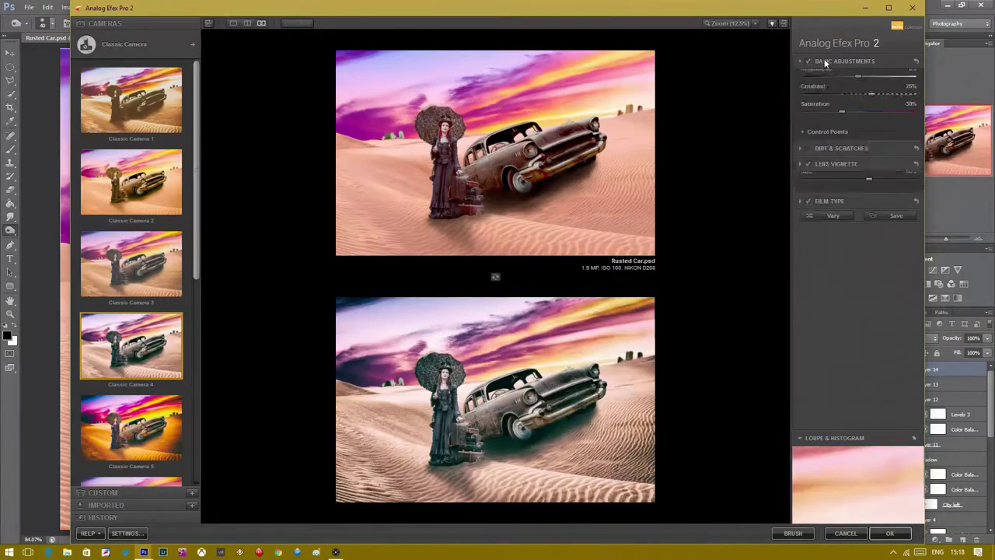
{"action": "left_click", "coordinate": [890, 533]}
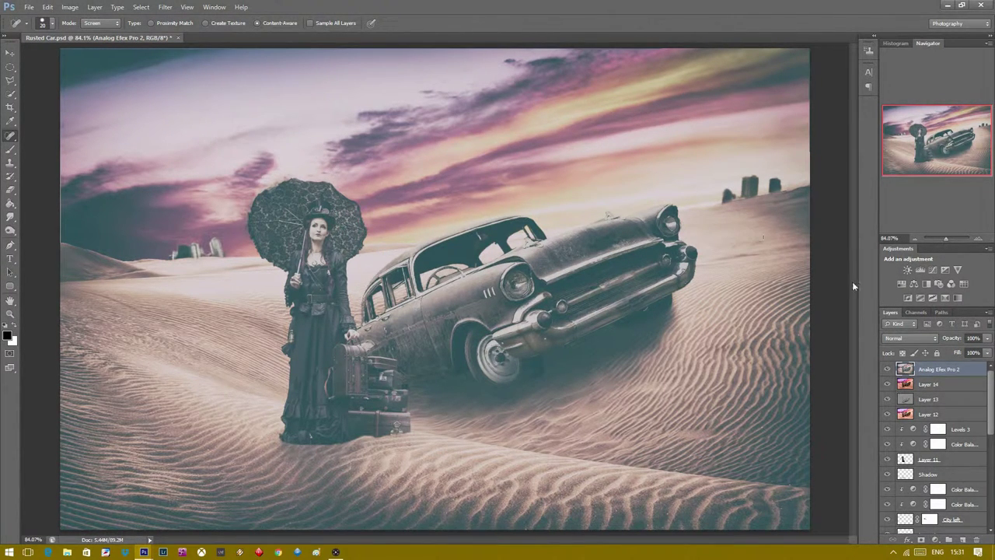
Hide the toolbox, options bar and panels with Tab to view the faded desert scene alone.
{"action": "key", "text": "Tab"}
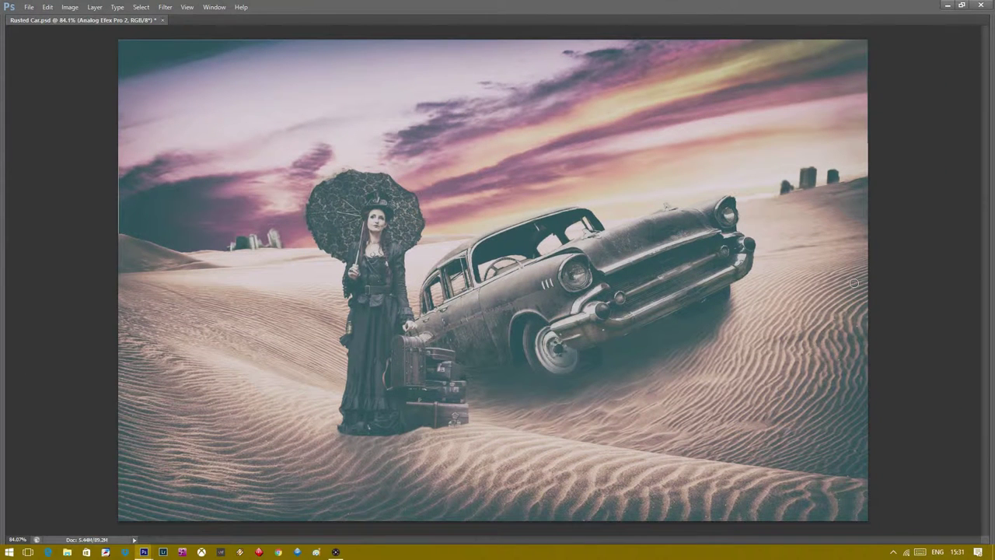